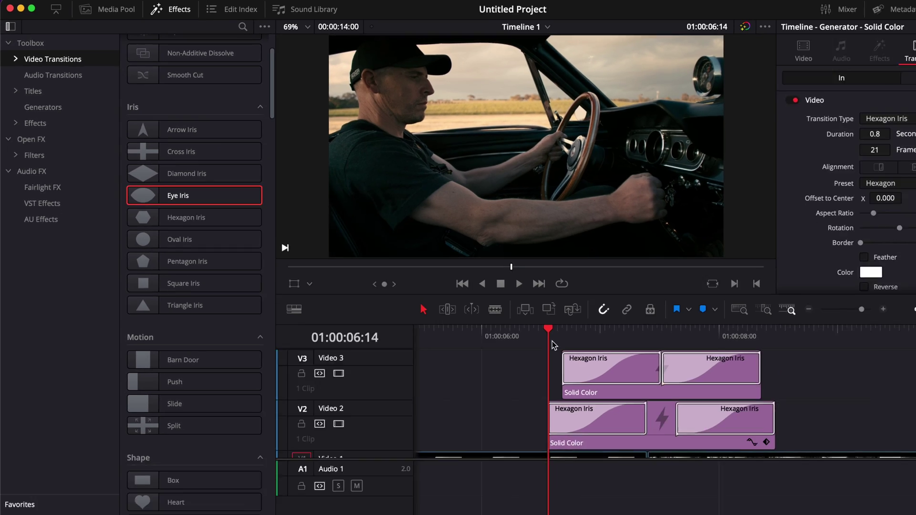
# Step: Place a short Solid Color generator on Video 2 above the cut between the driving clips
pyautogui.press('space')
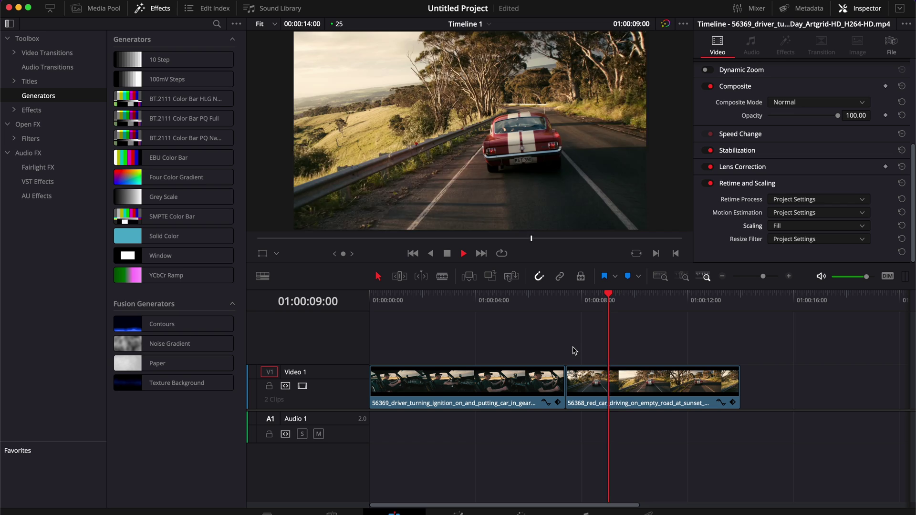
pyautogui.press('space')
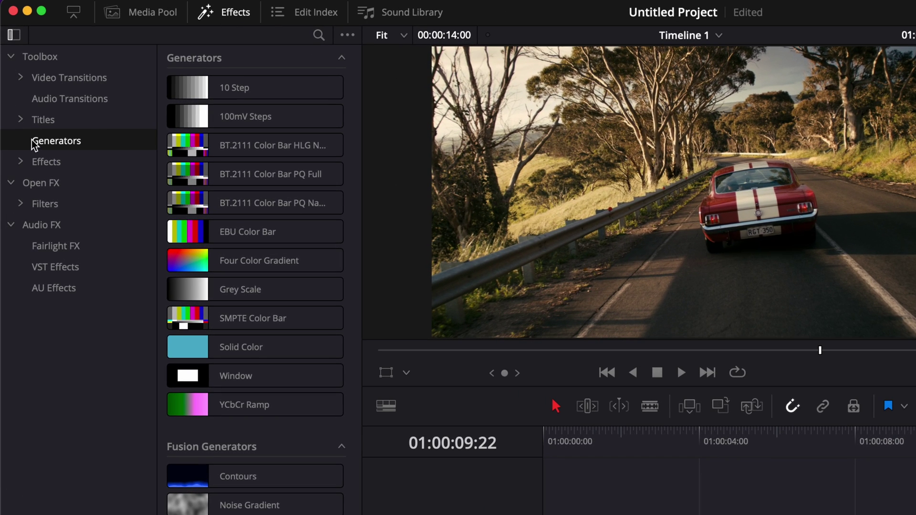
pyautogui.moveTo(204, 357); pyautogui.dragTo(548, 353)
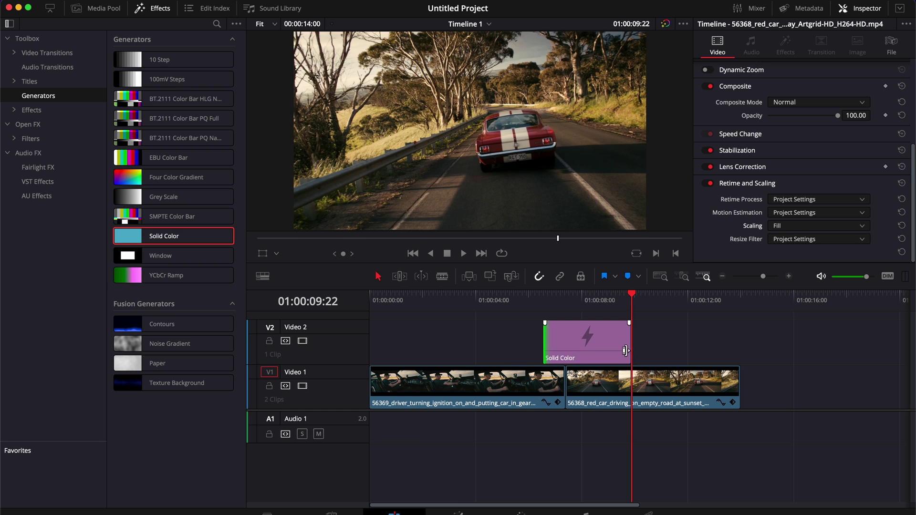
pyautogui.moveTo(629, 343); pyautogui.dragTo(586, 343)
# Step: Set the Solid Color clip's Inspector colour to White
pyautogui.click(563, 345)
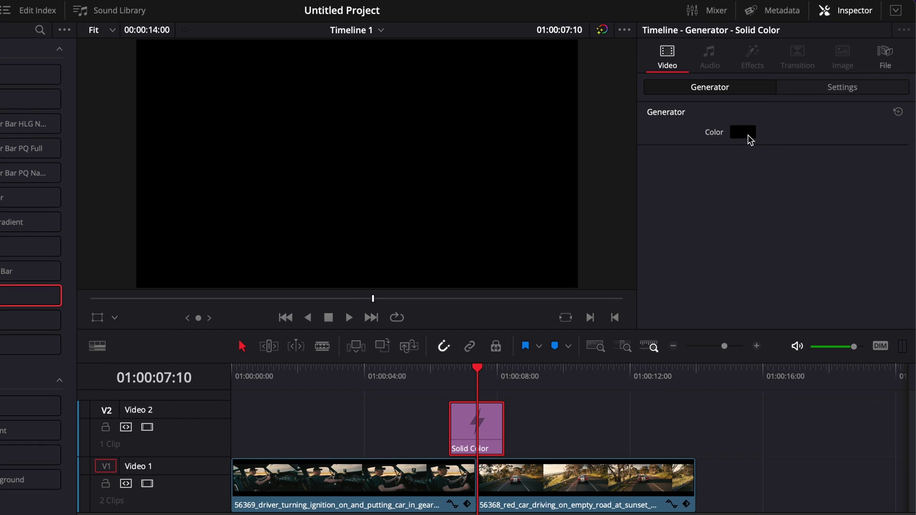
pyautogui.click(778, 106)
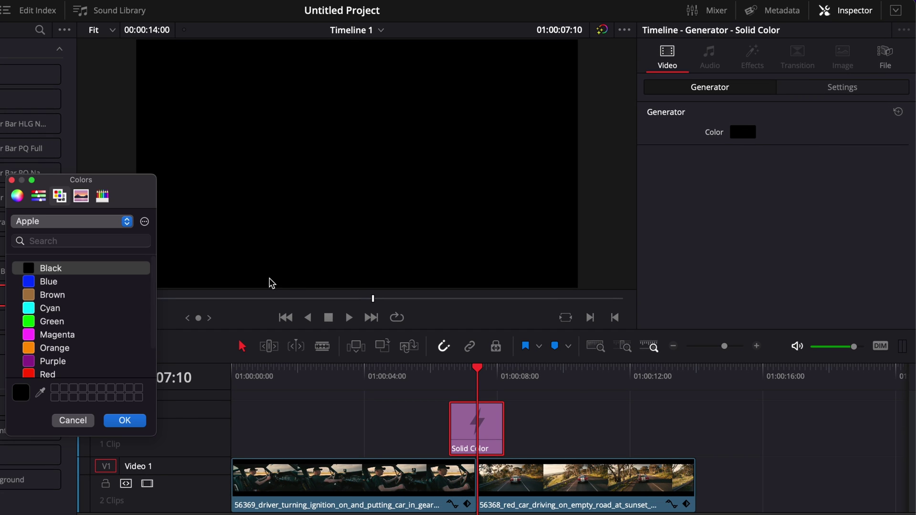
pyautogui.scroll(-2, 89, 308)
pyautogui.click(27, 365)
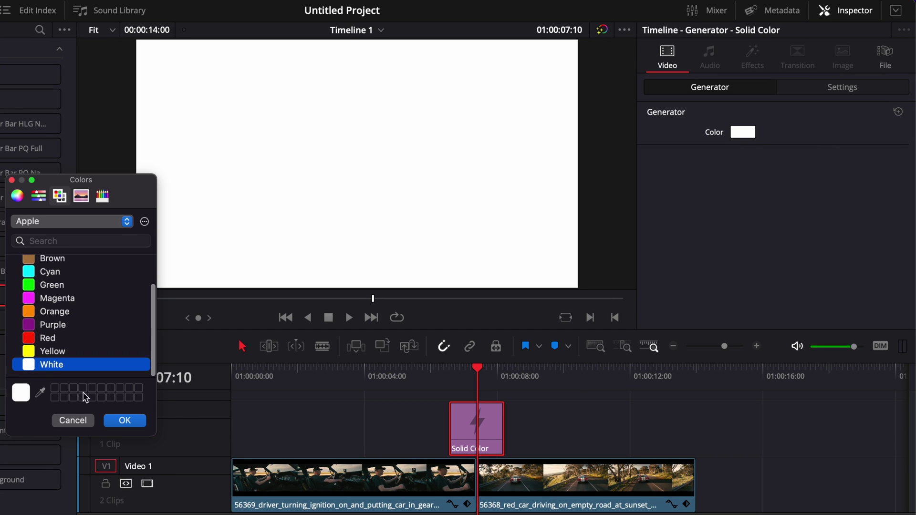
pyautogui.click(125, 420)
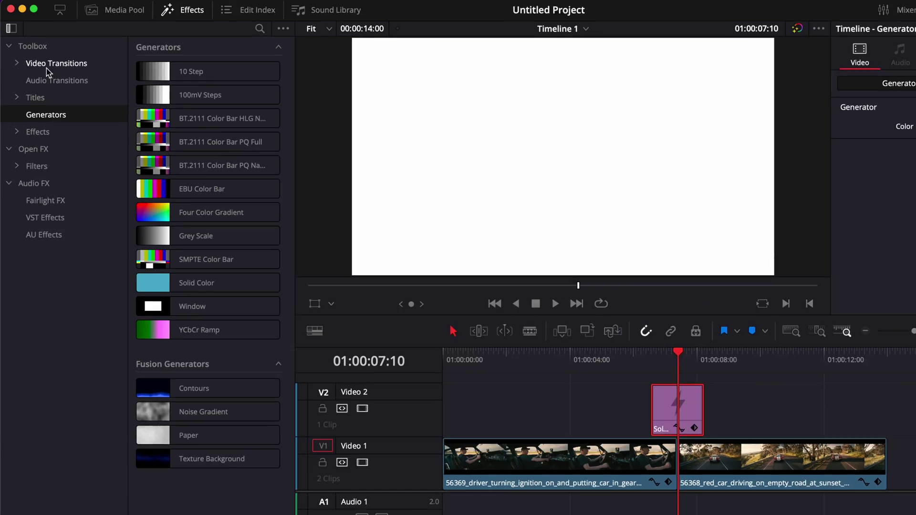
# Step: Add Hexagon Iris to both the start and end of the white clip, previewing each
pyautogui.click(48, 54)
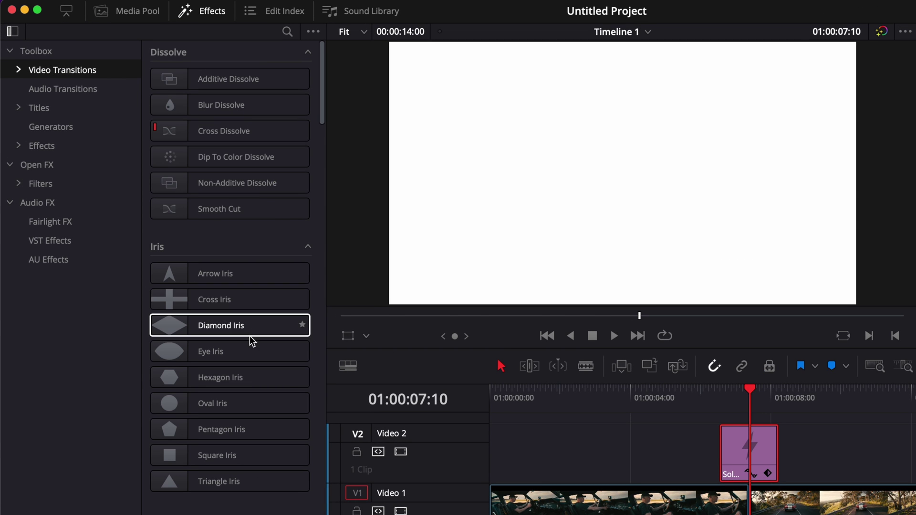
pyautogui.scroll(-1, 239, 286)
pyautogui.scroll(-3, 237, 265)
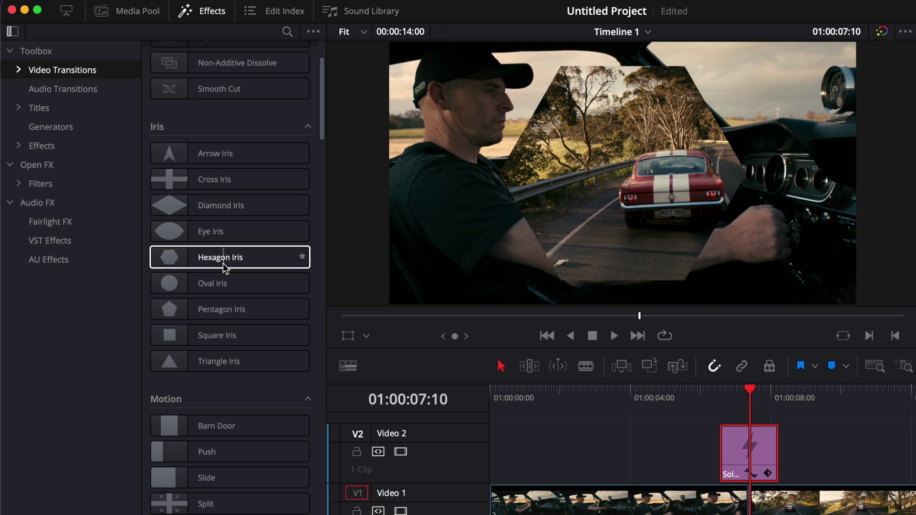
pyautogui.moveTo(222, 263); pyautogui.dragTo(728, 455)
pyautogui.click(721, 391)
pyautogui.press('space')
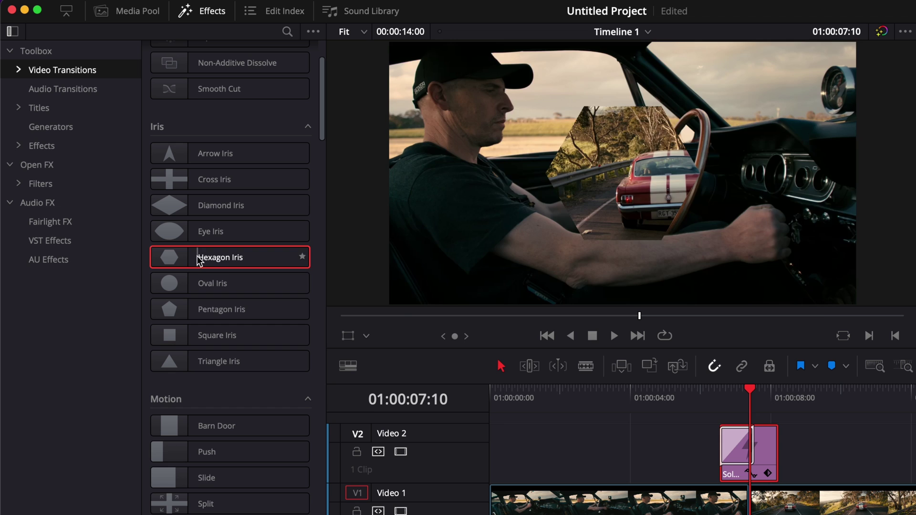
pyautogui.moveTo(203, 259); pyautogui.dragTo(777, 455)
pyautogui.press('space')
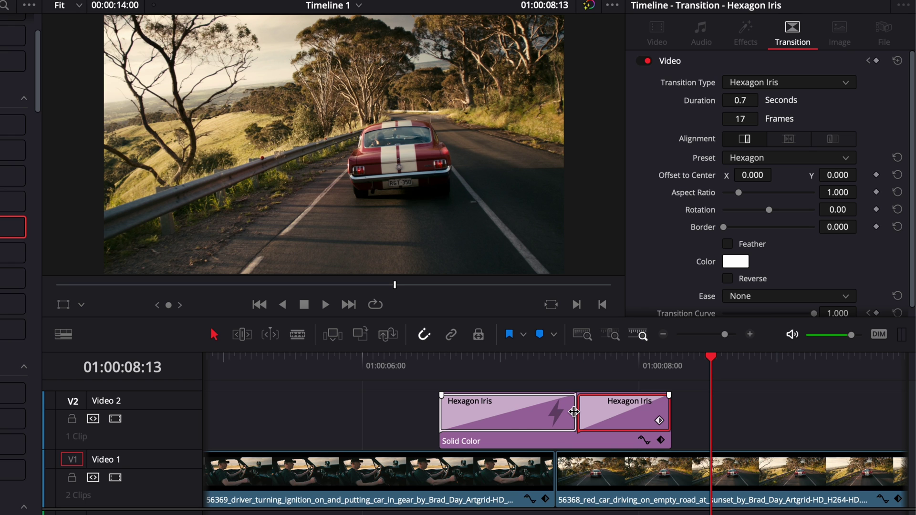
# Step: Extend both Hexagon Iris transitions to meet mid-clip, and ease the first In & Out
pyautogui.moveTo(572, 412); pyautogui.dragTo(552, 417)
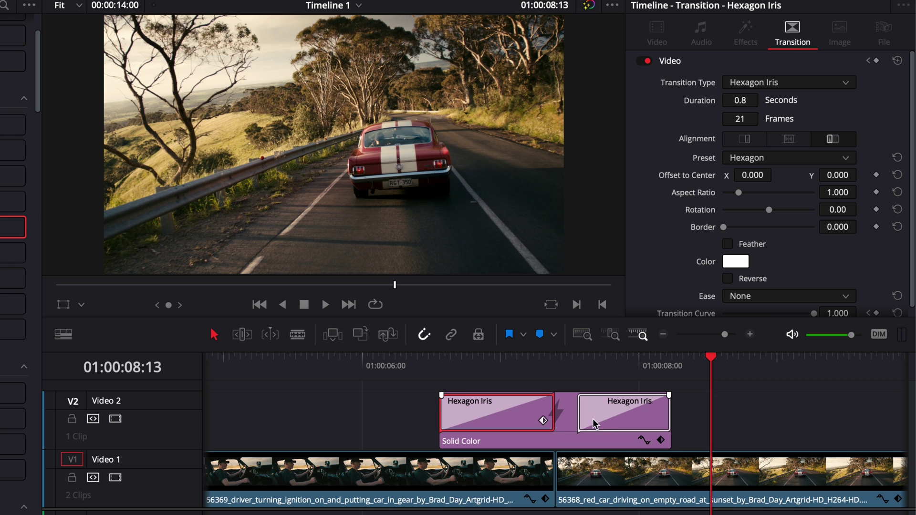
pyautogui.moveTo(581, 416); pyautogui.dragTo(557, 418)
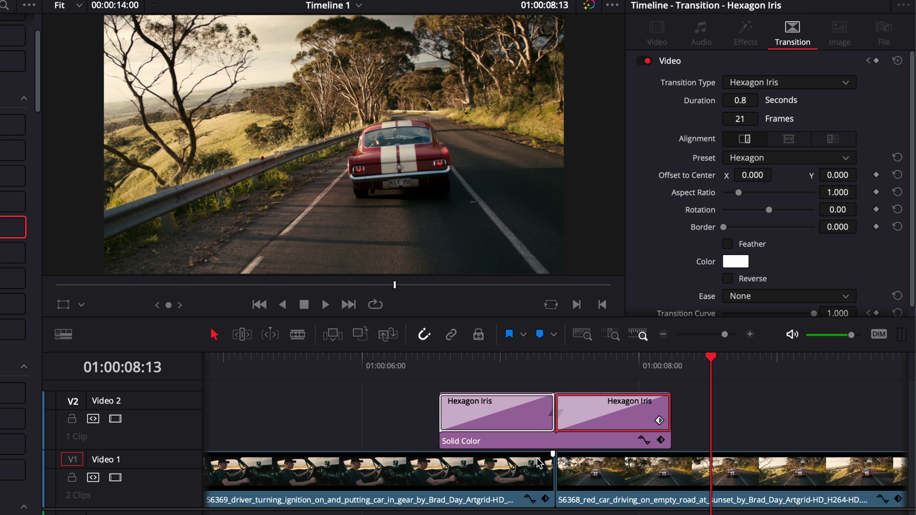
pyautogui.click(513, 420)
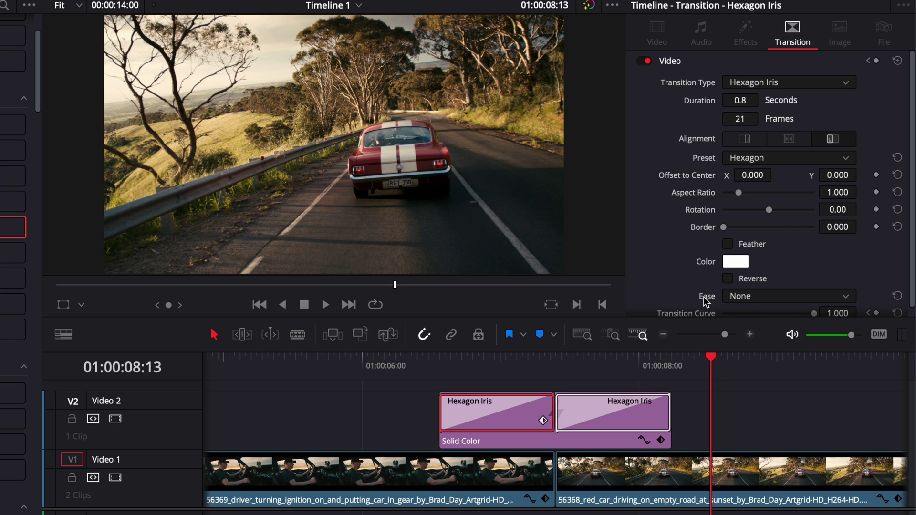
pyautogui.click(748, 298)
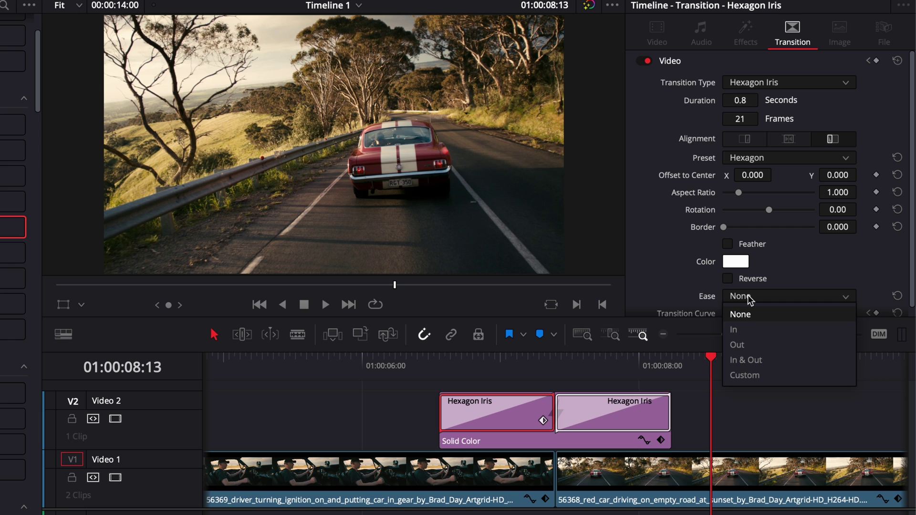
pyautogui.click(749, 361)
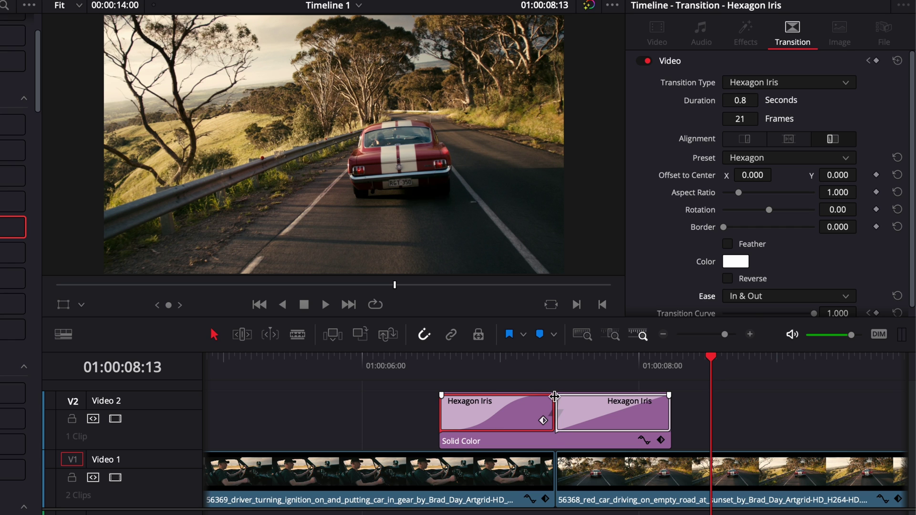
# Step: Set the second Hexagon Iris transition's easing to In & Out
pyautogui.click(607, 420)
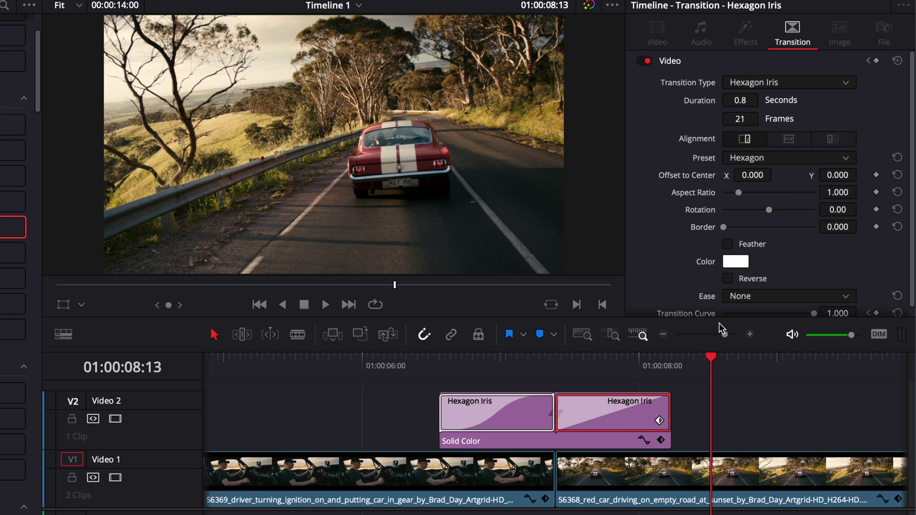
pyautogui.click(750, 297)
pyautogui.click(748, 360)
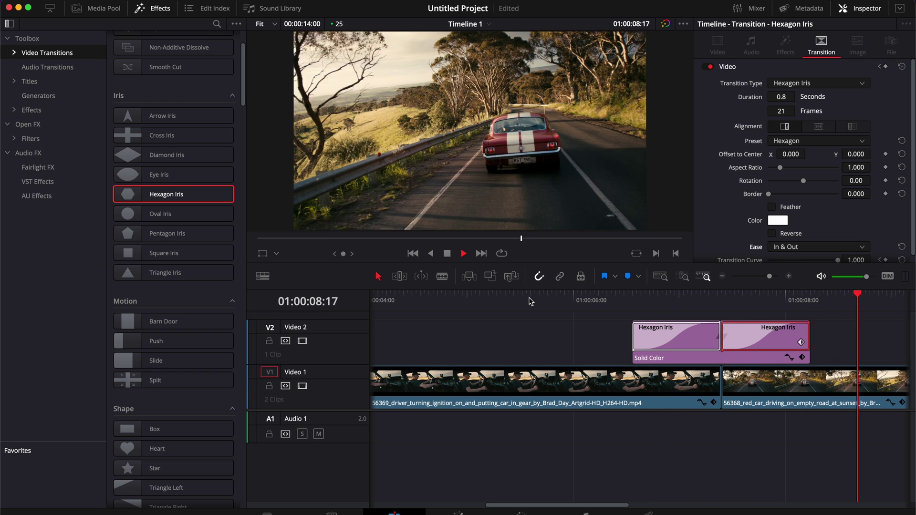
# Step: Duplicate the white clip and its Hexagon Iris transitions onto new Video 3, playhead at clip start
pyautogui.press('space')
pyautogui.hscroll(5, 620, 350)
pyautogui.hscroll(-3, 621, 351)
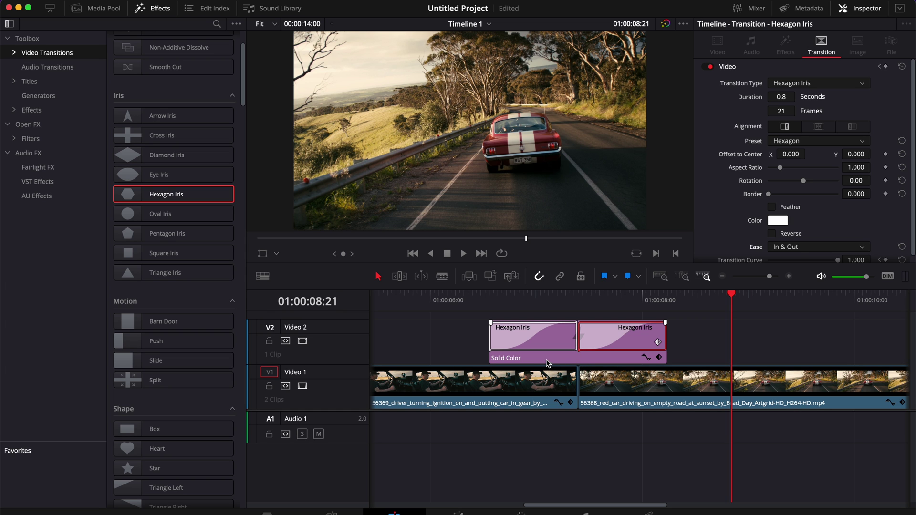
pyautogui.click(548, 360)
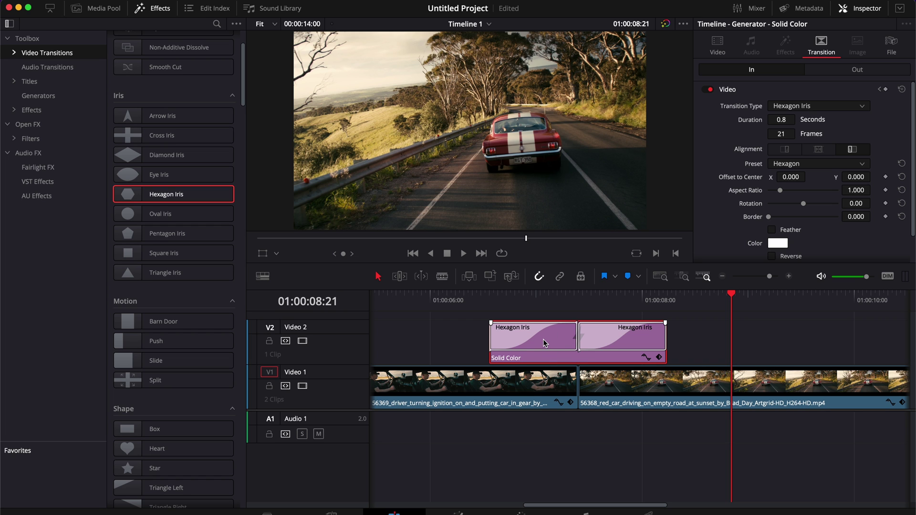
pyautogui.moveTo(440, 321); pyautogui.dragTo(690, 355)
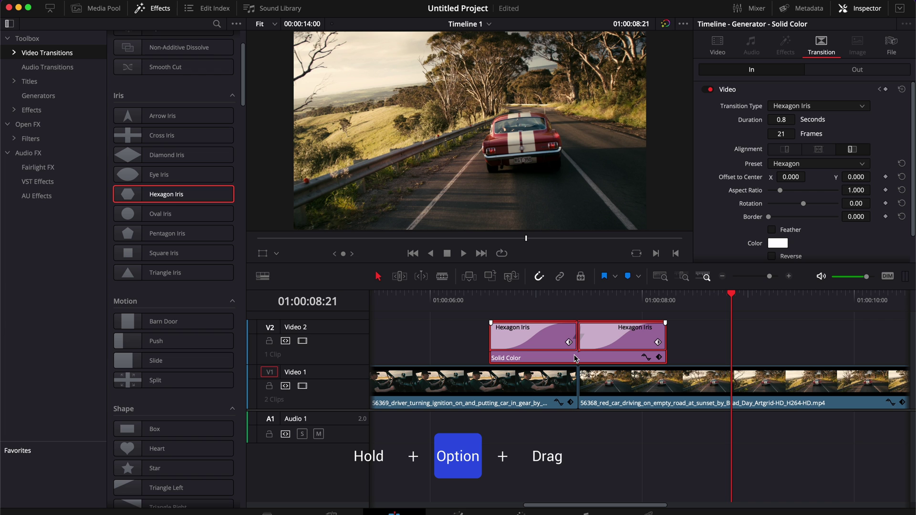
pyautogui.moveTo(574, 358)
pyautogui.mouseDown()
pyautogui.moveTo(578, 319)
pyautogui.moveTo(546, 334)
pyautogui.mouseUp()
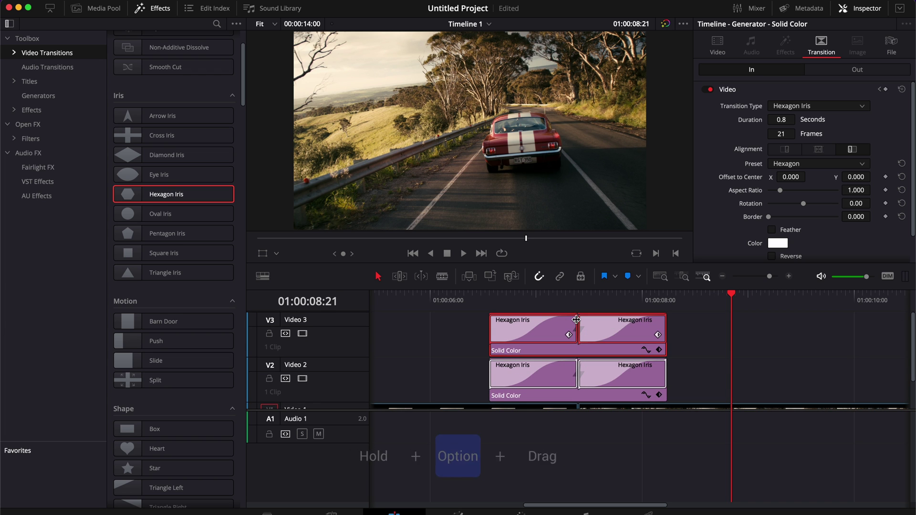
pyautogui.click(490, 294)
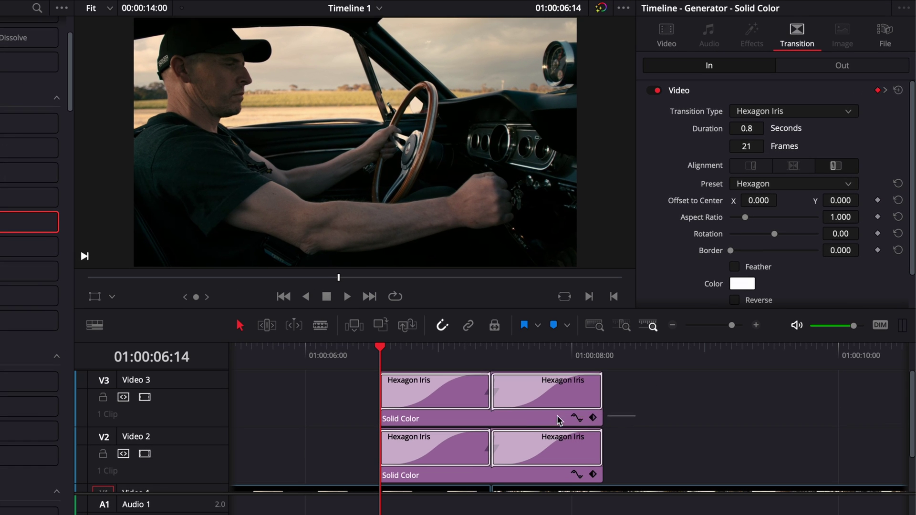
# Step: Make the Video 3 Solid Color clip Black and play it back
pyautogui.click(555, 348)
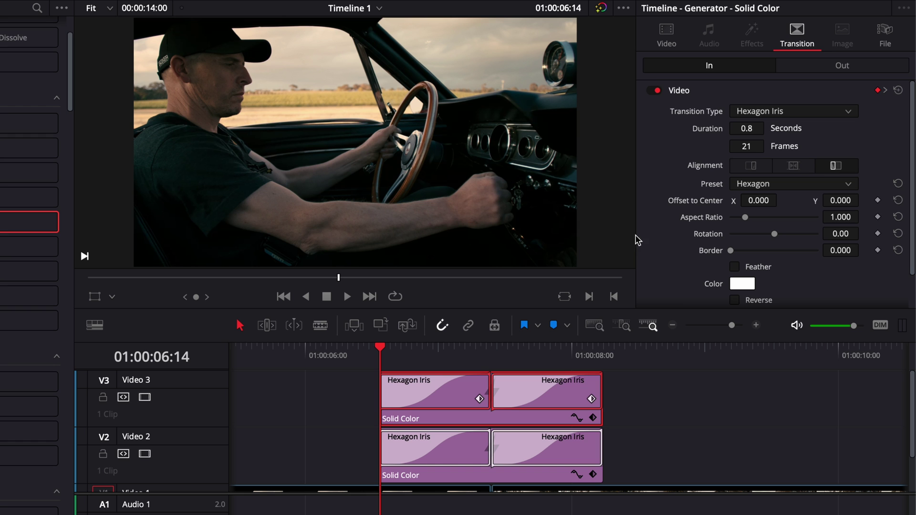
pyautogui.click(666, 45)
pyautogui.click(741, 110)
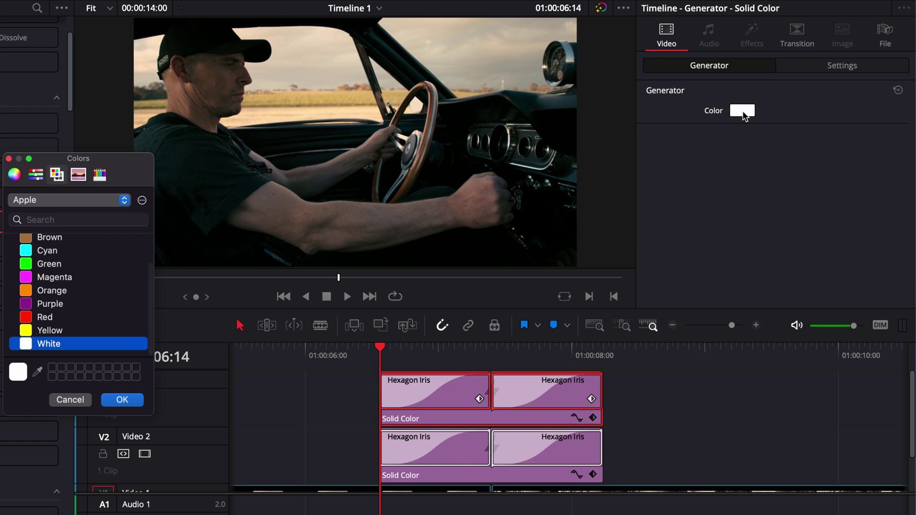
pyautogui.scroll(3, 82, 300)
pyautogui.click(32, 246)
pyautogui.click(430, 391)
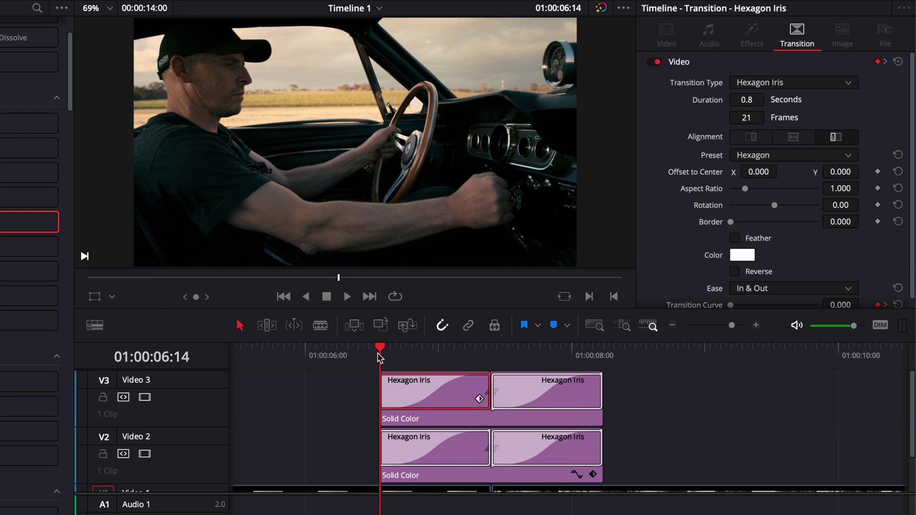
pyautogui.press('space')
pyautogui.press('space')
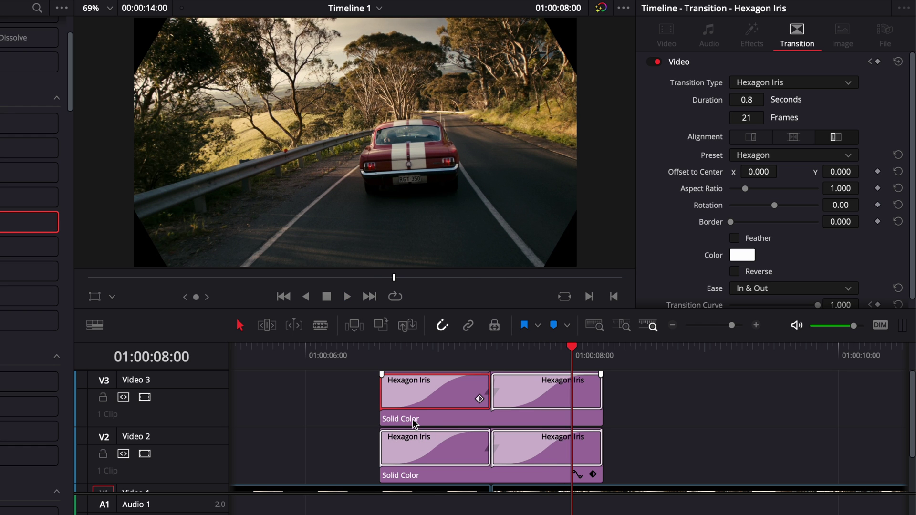
# Step: Shift the black clip a few frames later and preview the transition
pyautogui.click(415, 420)
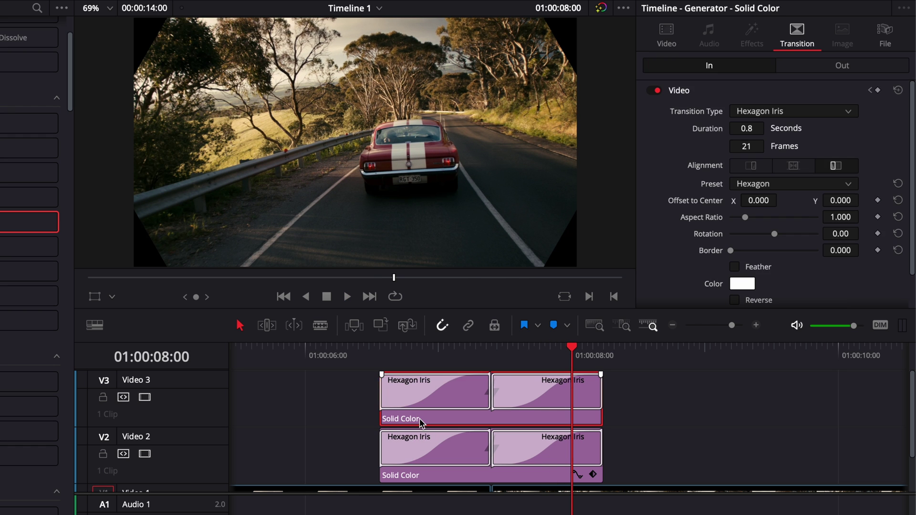
pyautogui.moveTo(422, 419); pyautogui.dragTo(438, 419)
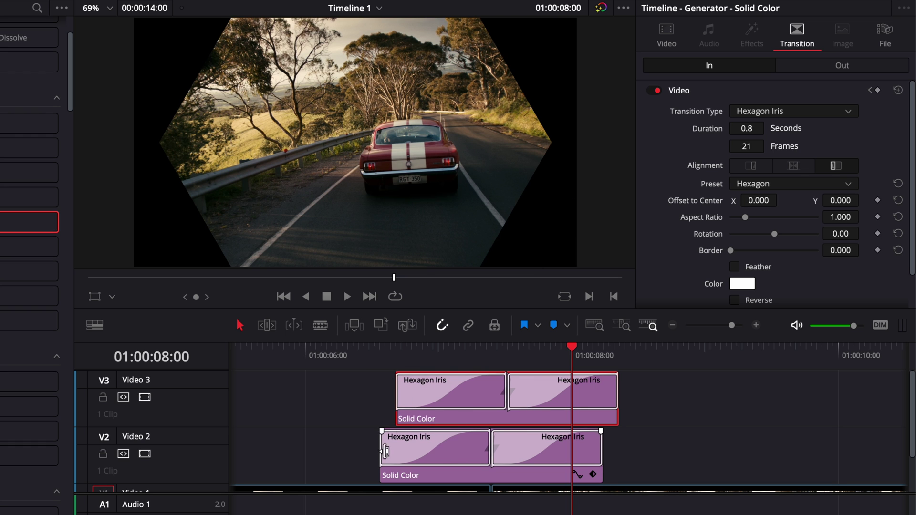
pyautogui.click(378, 352)
pyautogui.press('space')
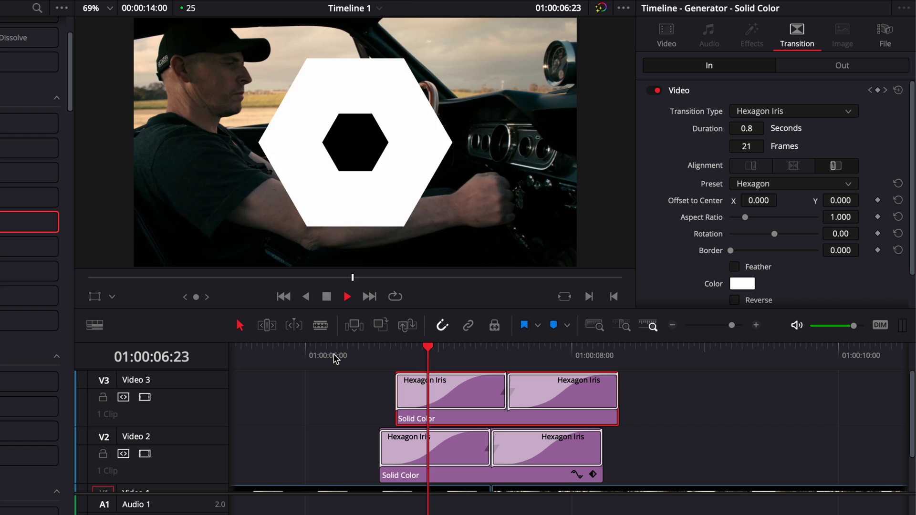
pyautogui.press('space')
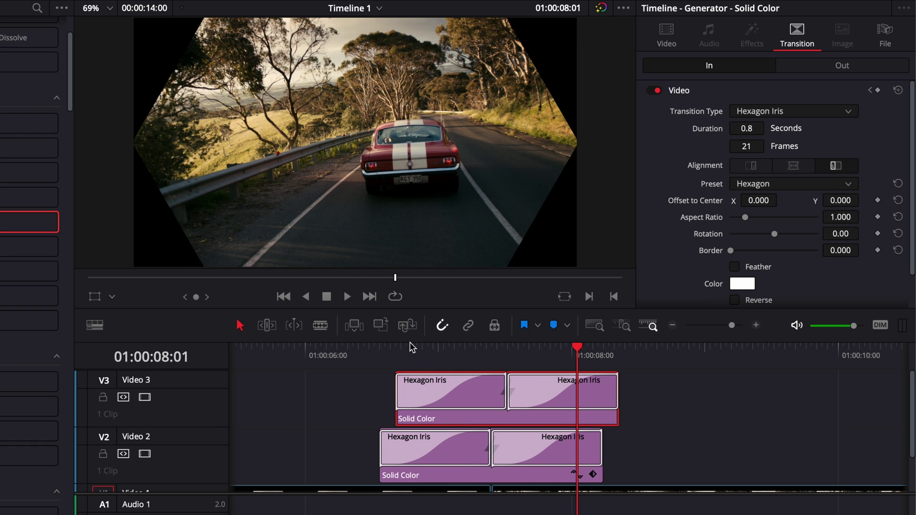
# Step: Step frame by frame through the hexagon ring as it grows and reopens
pyautogui.click(396, 352)
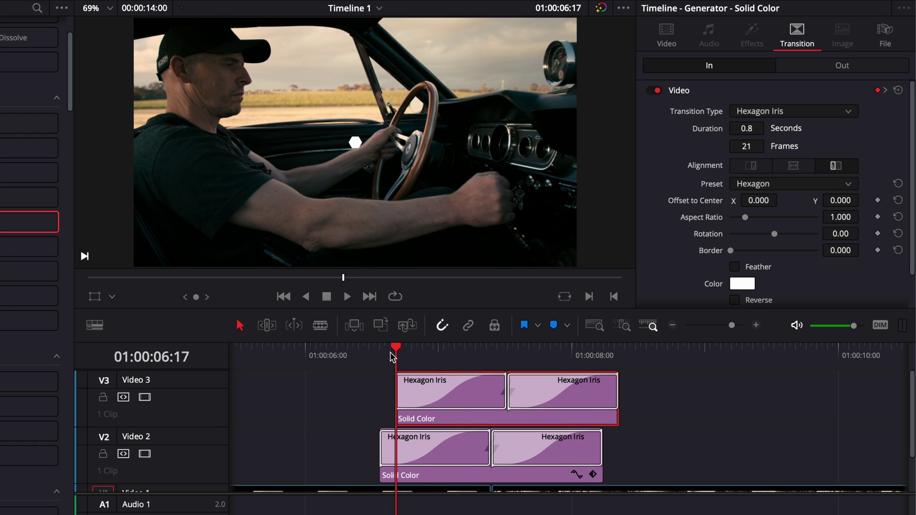
pyautogui.press('Left')
pyautogui.press('Right')
pyautogui.press('Right')
pyautogui.press('Right')
pyautogui.press('Right')
pyautogui.press('Right')
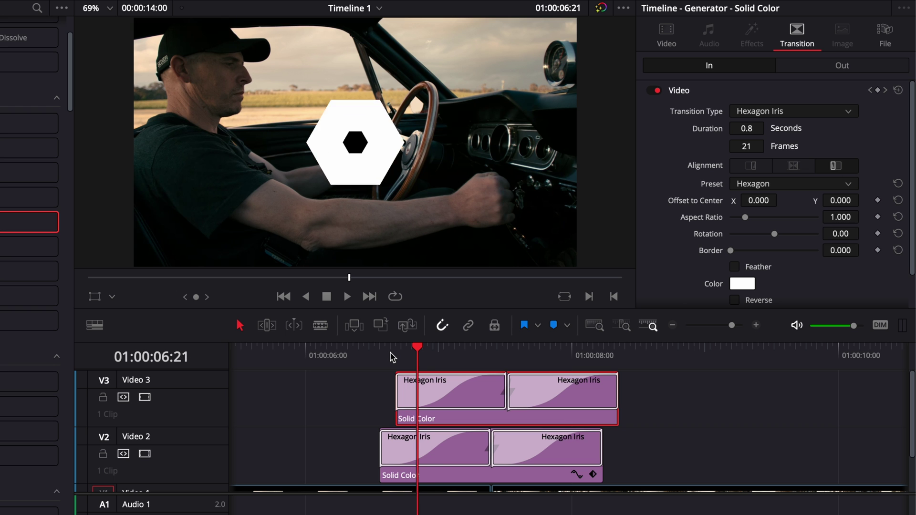
pyautogui.press('Right')
pyautogui.press('Right')
pyautogui.press('Right')
pyautogui.press('Right')
pyautogui.press('Right')
pyautogui.press('Right')
pyautogui.press('Right')
pyautogui.press('Right')
pyautogui.press('Right')
pyautogui.press('Right')
pyautogui.press('Right')
pyautogui.press('Right')
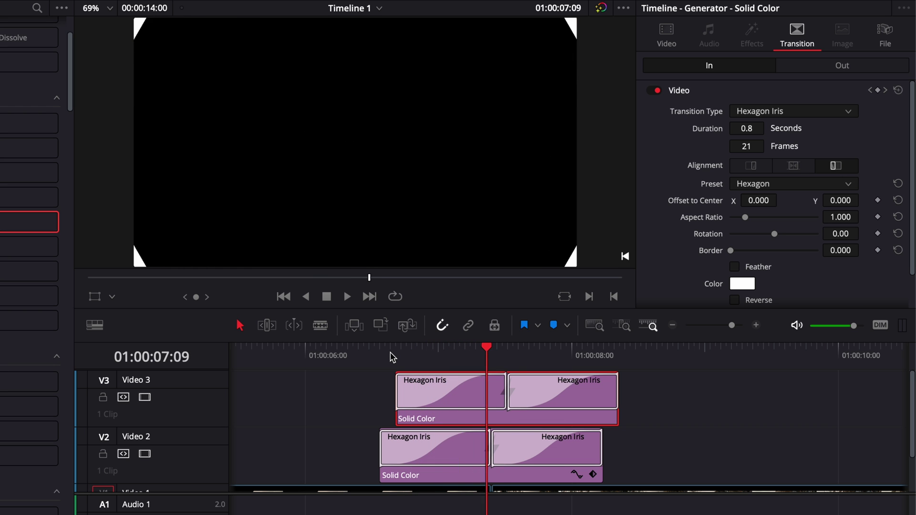
pyautogui.press('Right')
pyautogui.press('Right')
pyautogui.press('Right')
pyautogui.press('Right')
pyautogui.press('Right')
pyautogui.press('Right')
pyautogui.press('Right')
pyautogui.press('Right')
pyautogui.press('Right')
pyautogui.press('Right')
pyautogui.press('Right')
pyautogui.press('Right')
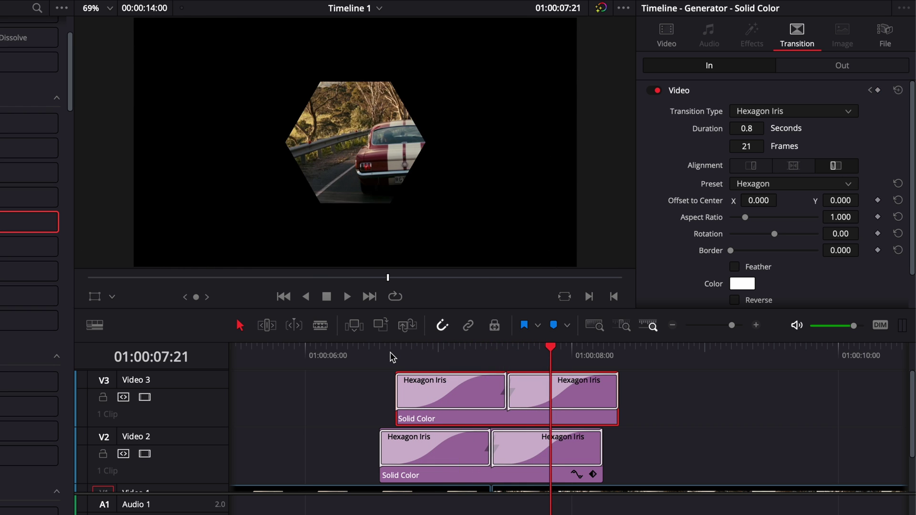
pyautogui.press('Right')
pyautogui.press('Right')
pyautogui.press('Right')
# Step: Extend the white Video 2 clip's end past the black clip and play the transition
pyautogui.moveTo(598, 473); pyautogui.dragTo(622, 473)
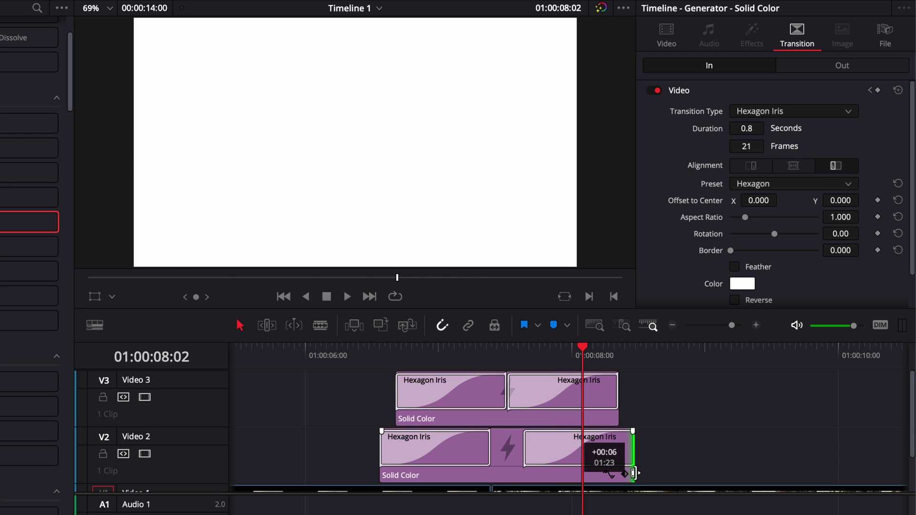
pyautogui.moveTo(628, 473); pyautogui.dragTo(633, 473)
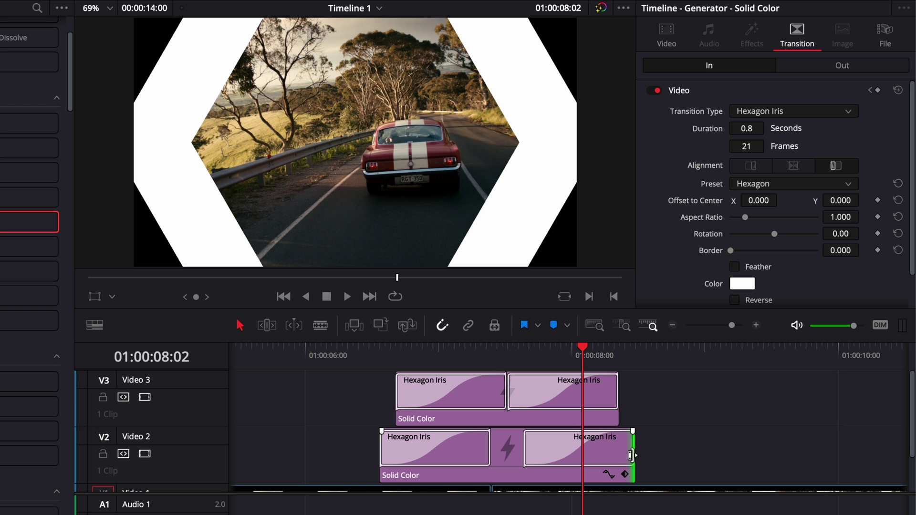
pyautogui.click(359, 357)
pyautogui.press('space')
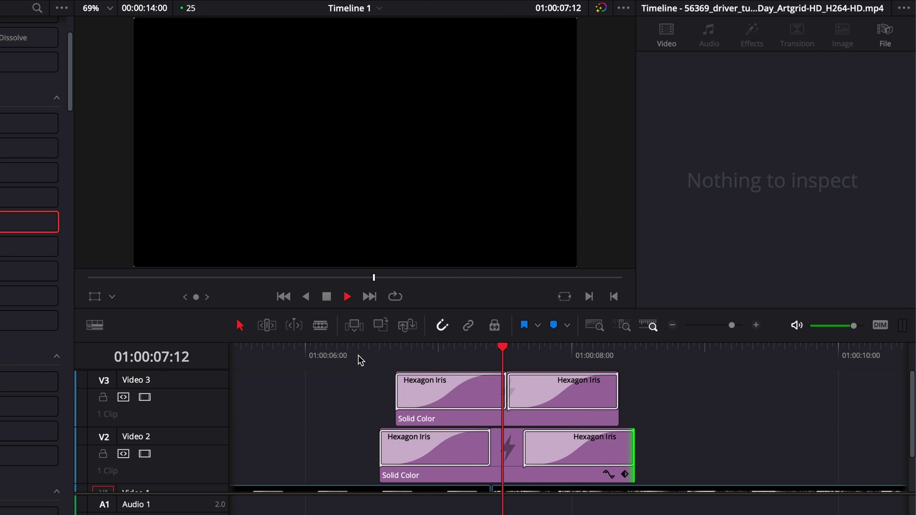
pyautogui.press('space')
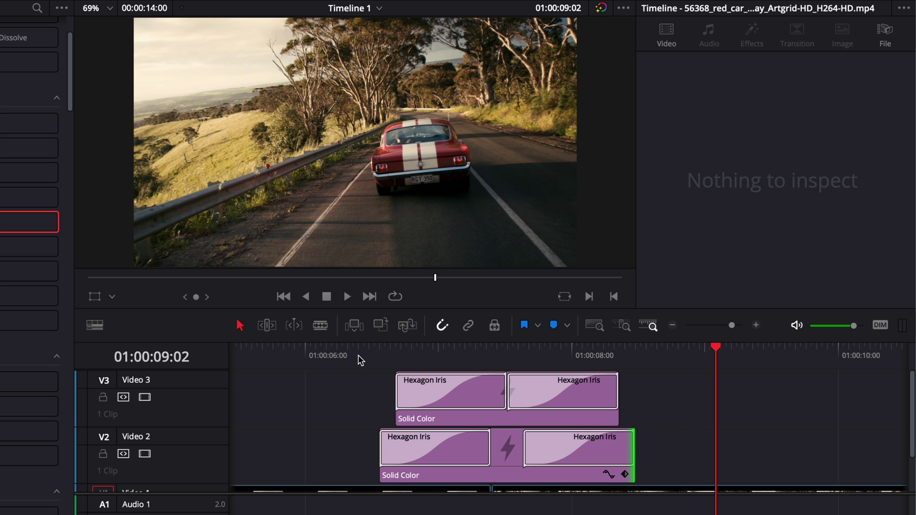
# Step: Replay the transition, then scrub back to the opening transition
pyautogui.click(358, 356)
pyautogui.press('space')
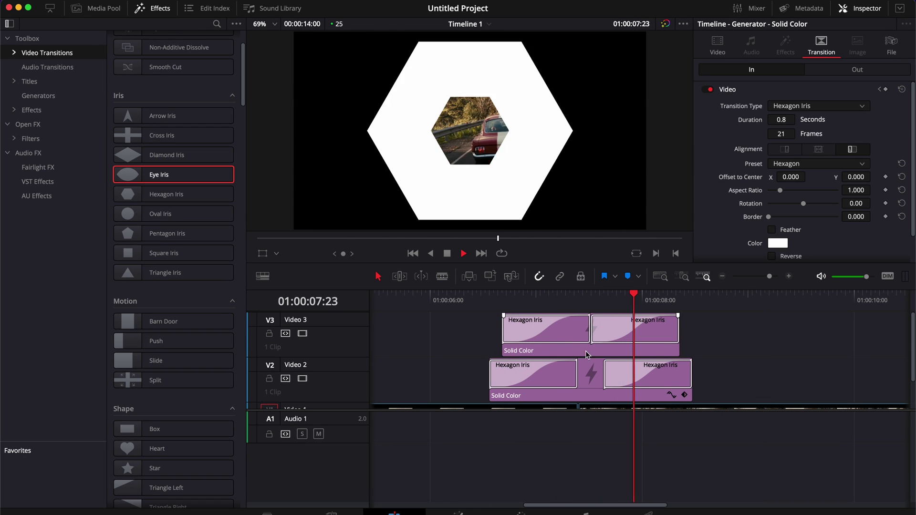
pyautogui.press('space')
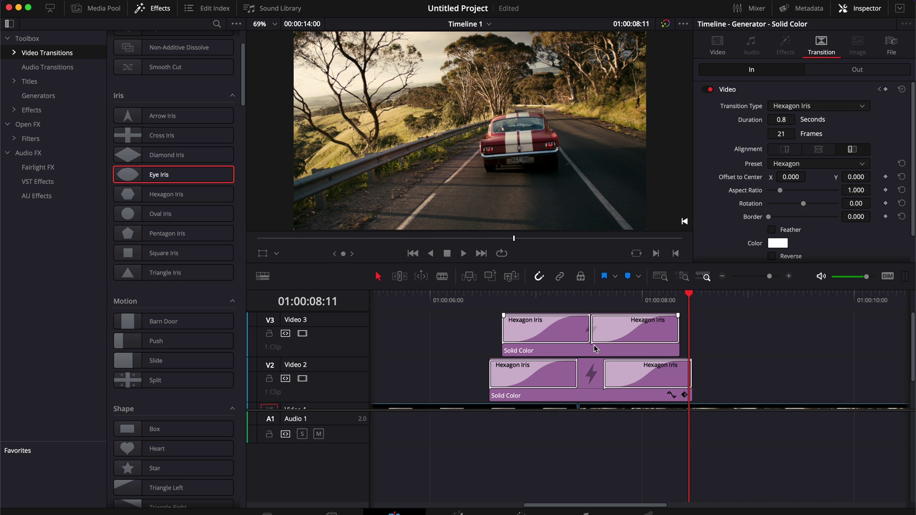
pyautogui.moveTo(533, 297)
pyautogui.mouseDown()
pyautogui.moveTo(527, 303)
pyautogui.moveTo(541, 301)
pyautogui.mouseUp()
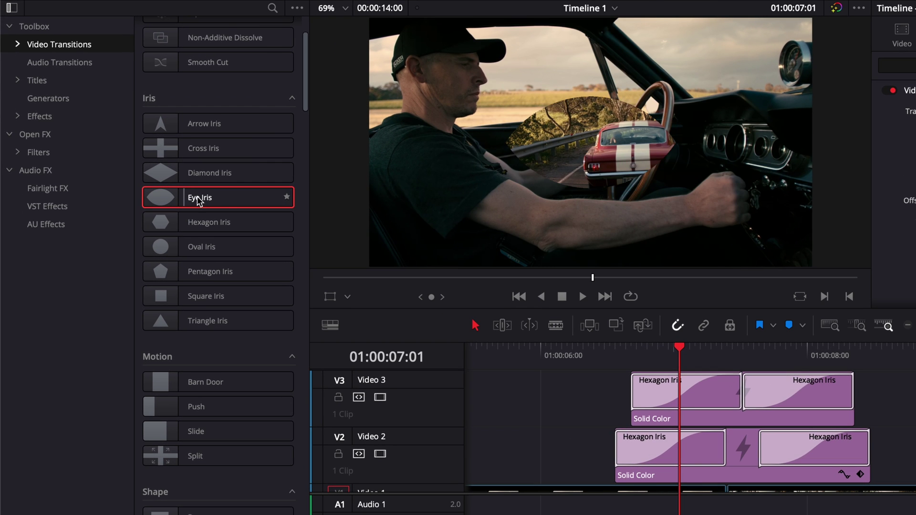
# Step: Replace both white-clip transitions with In & Out-eased Eye Iris and preview playback
pyautogui.moveTo(149, 172); pyautogui.dragTo(180, 182)
pyautogui.moveTo(227, 207); pyautogui.dragTo(637, 453)
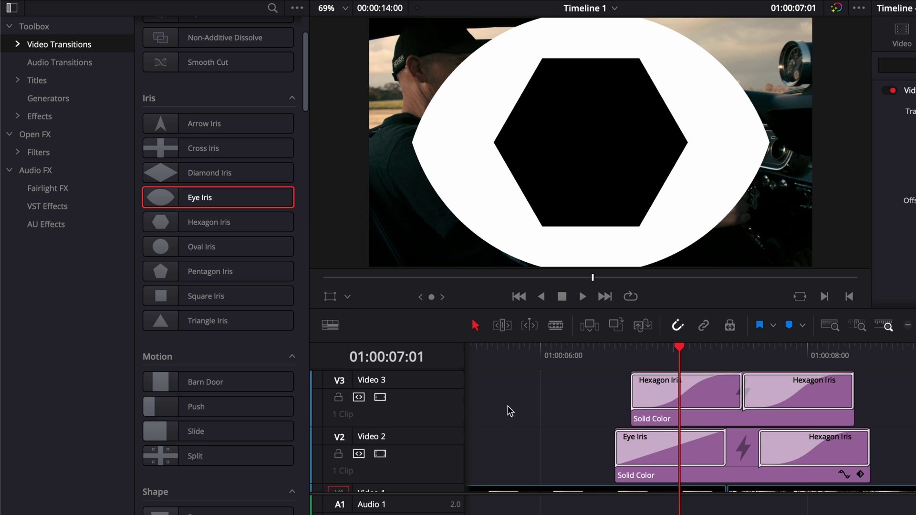
pyautogui.moveTo(202, 198); pyautogui.dragTo(796, 449)
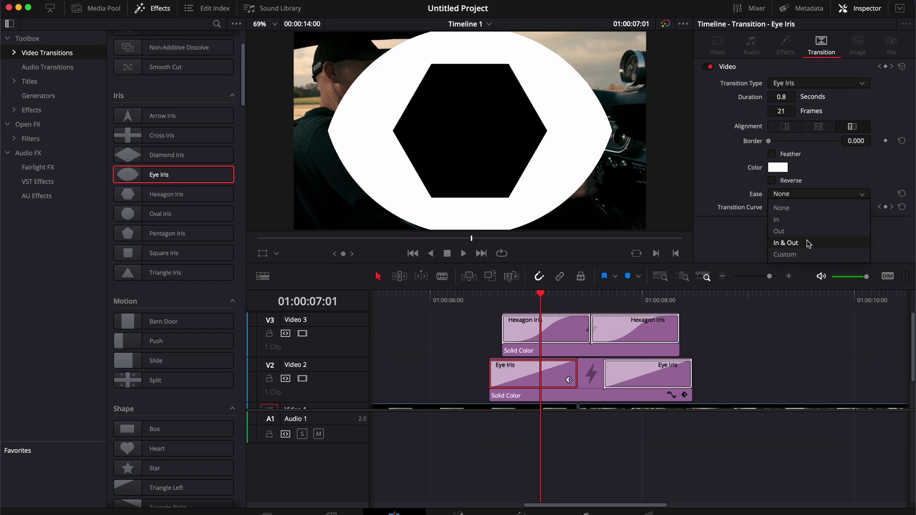
pyautogui.click(807, 244)
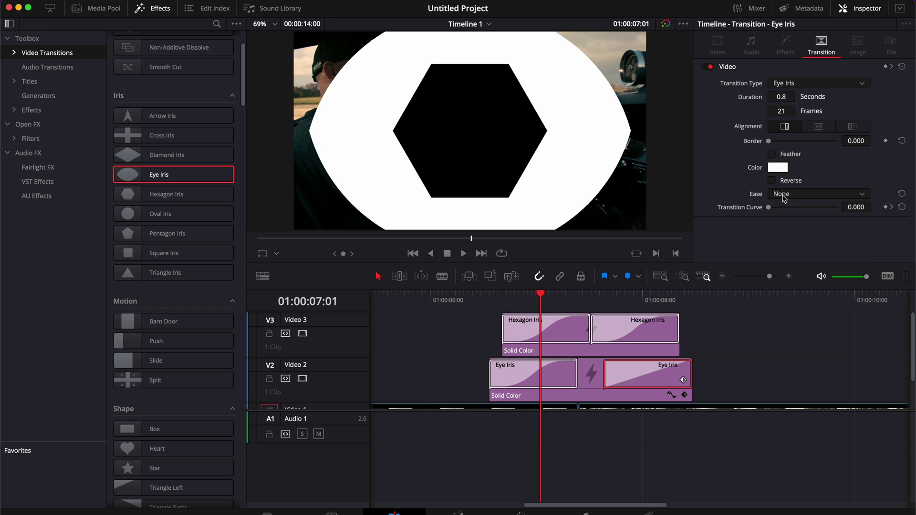
pyautogui.click(425, 303)
pyautogui.press('space')
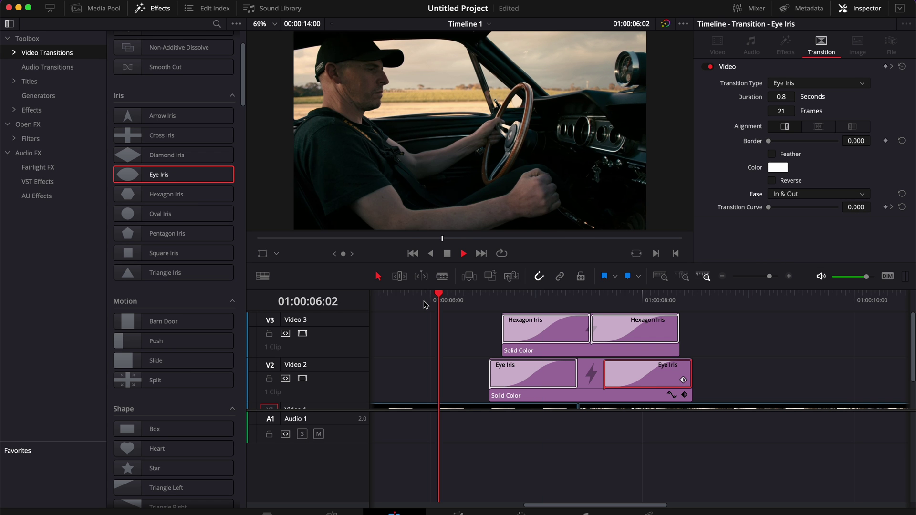